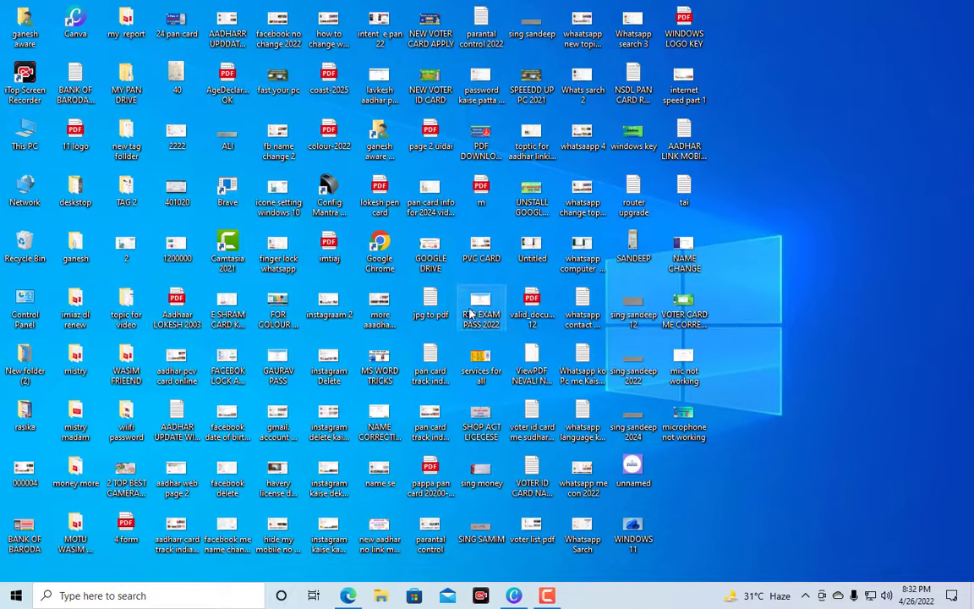
Step: Launch Google Chrome with the INDIA DIGITAL BANEGA profile and open a new tab
double_click(380, 246)
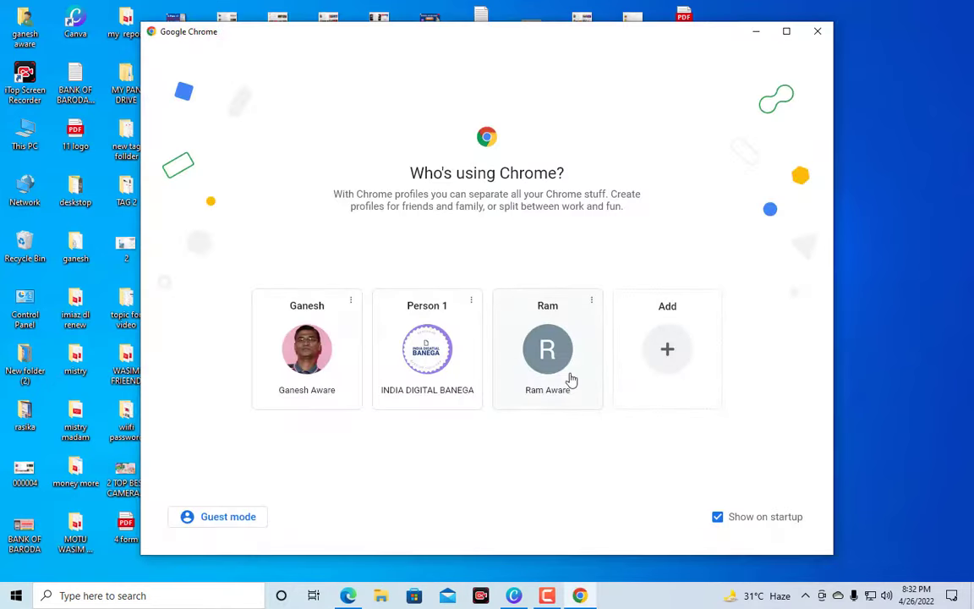
click(430, 355)
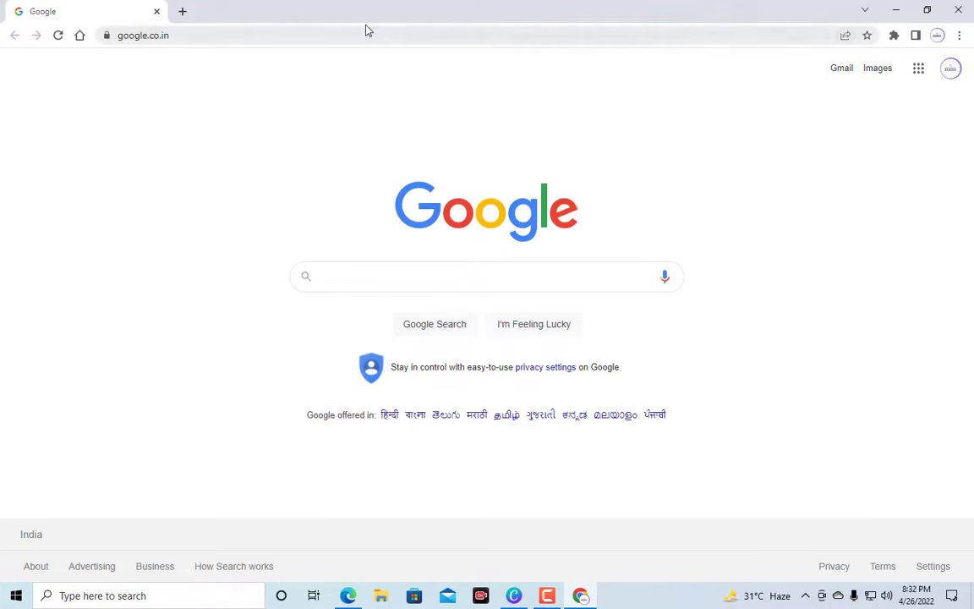
click(183, 10)
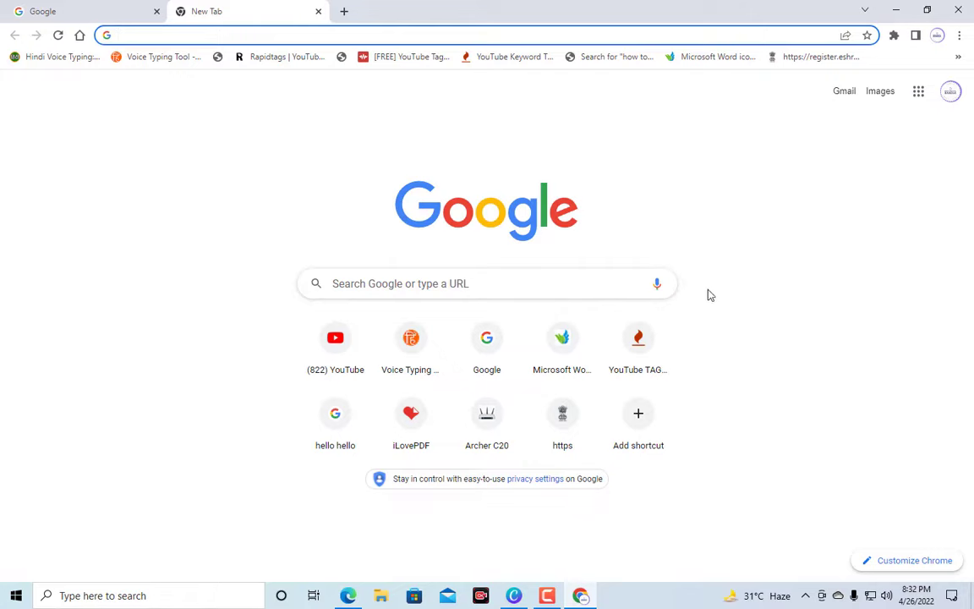
Step: View the mic not working.png screenshot for the microphone-blocked problem, then return to Chrome's new tab
click(547, 599)
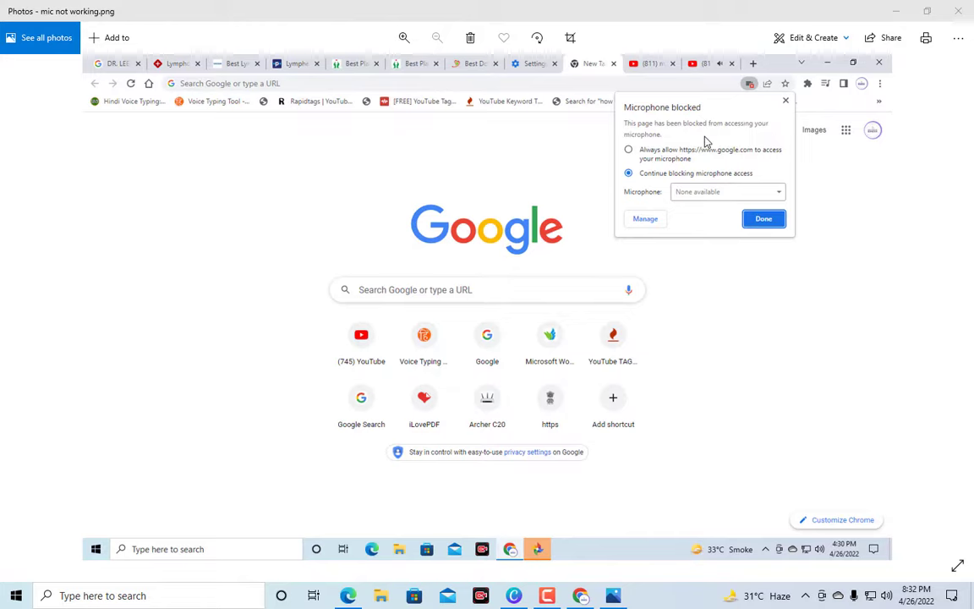
click(893, 12)
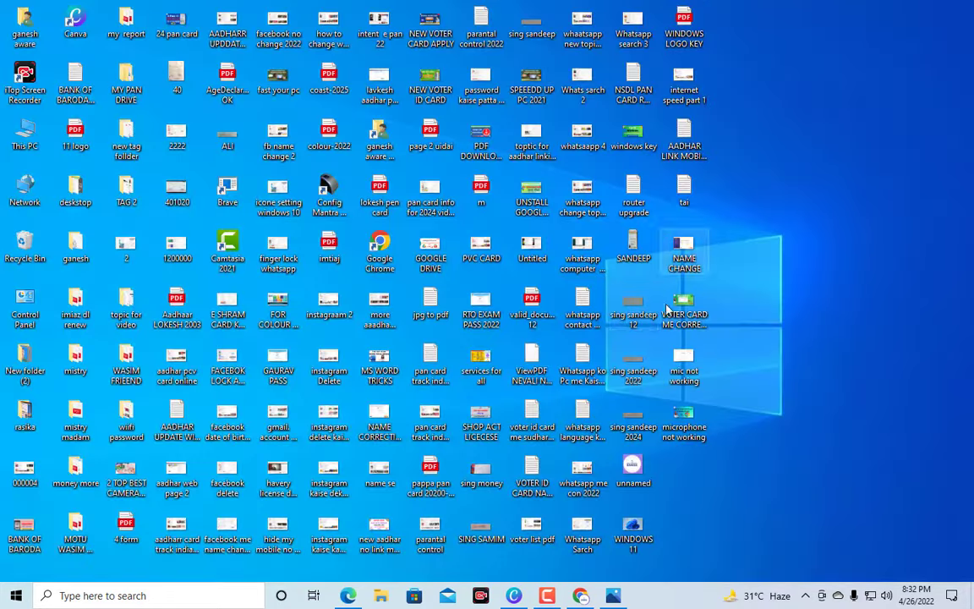
click(580, 595)
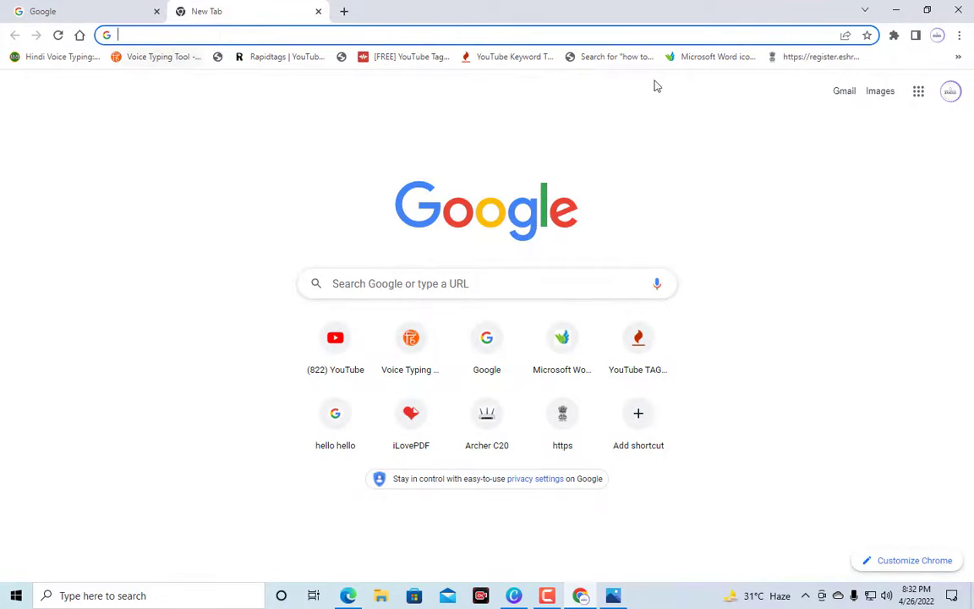
Step: Open Chrome's Microphone permission page within the privacy and security site settings
click(961, 36)
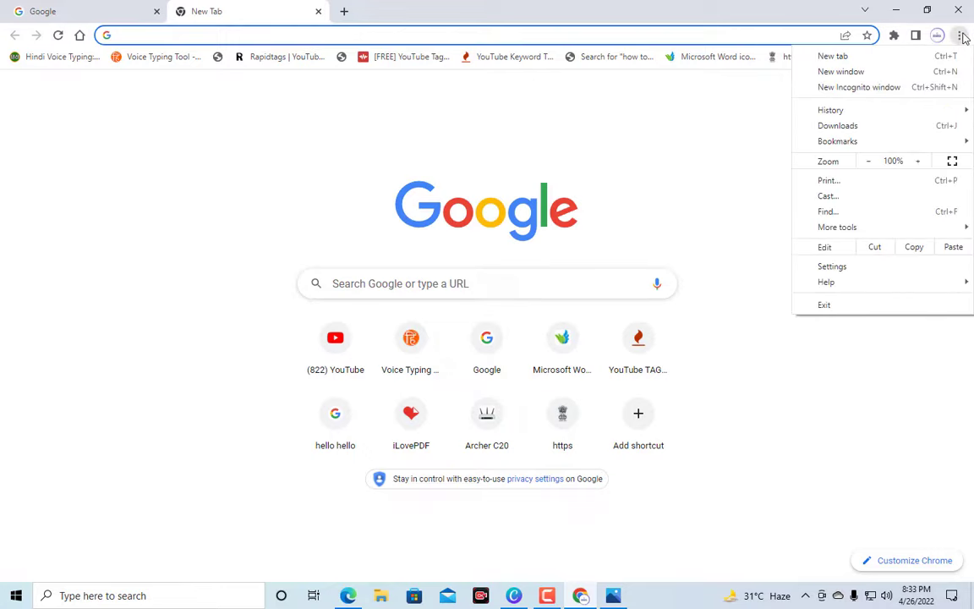
click(868, 267)
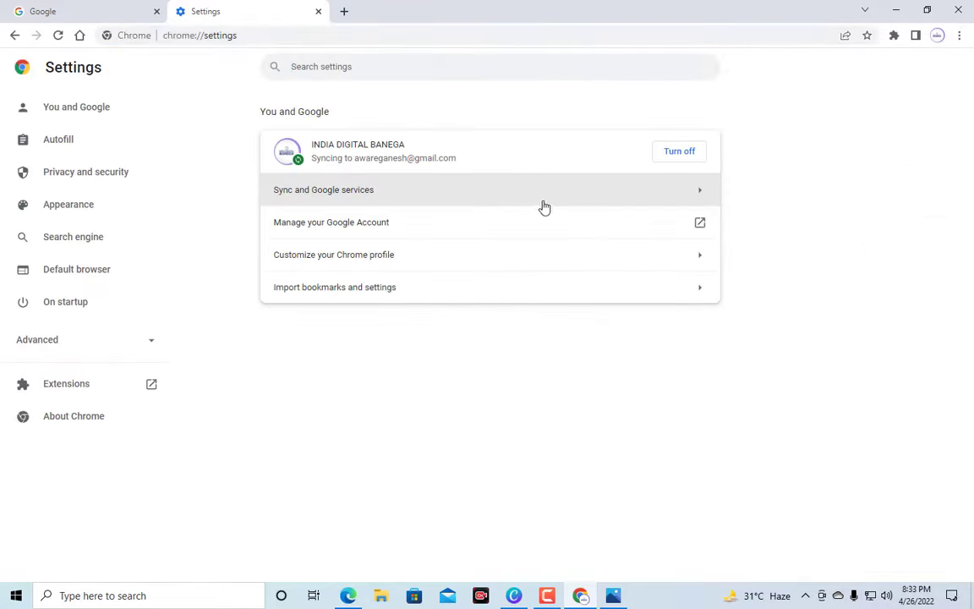
click(83, 180)
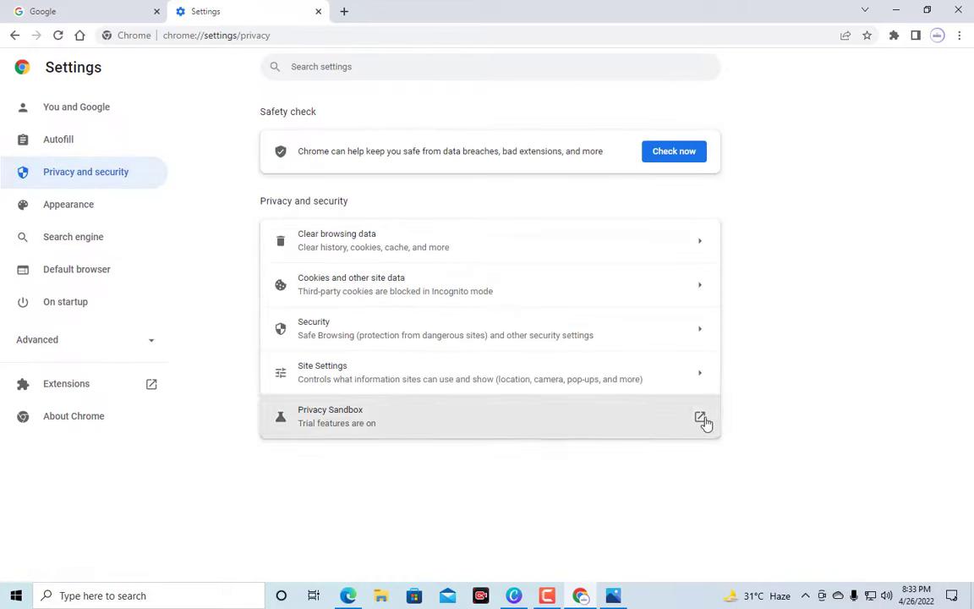
click(324, 375)
scroll(822, 409, down, 2)
scroll(819, 408, down, 2)
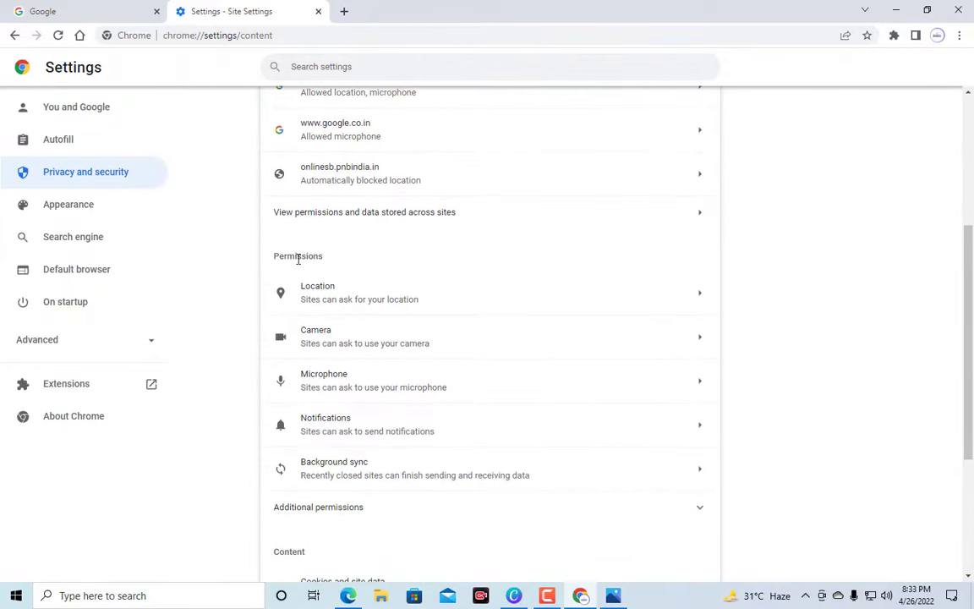
click(329, 384)
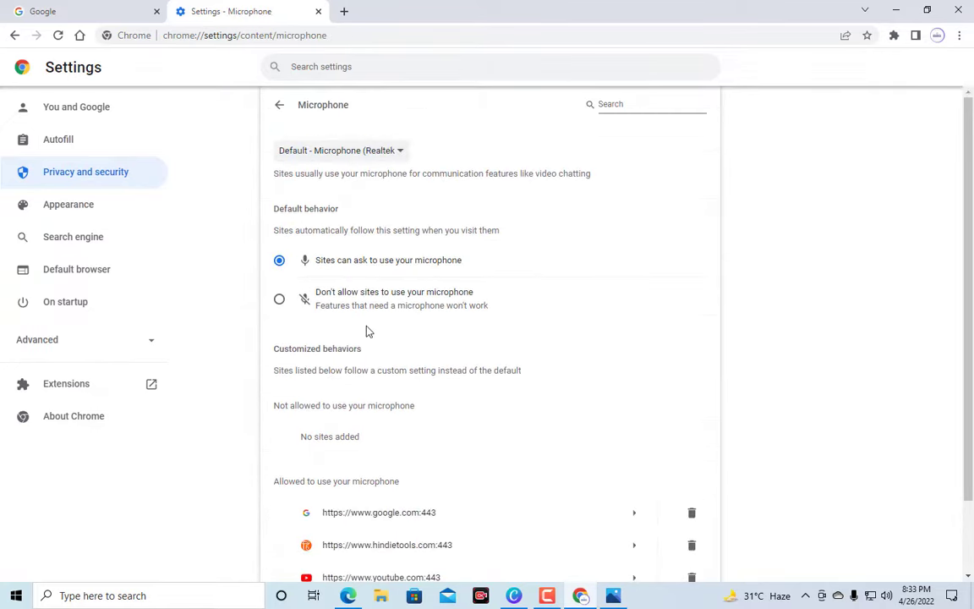
Step: Set the default microphone behavior to "Don't allow sites to use your microphone" and try Google voice search in a new tab
click(280, 302)
click(342, 12)
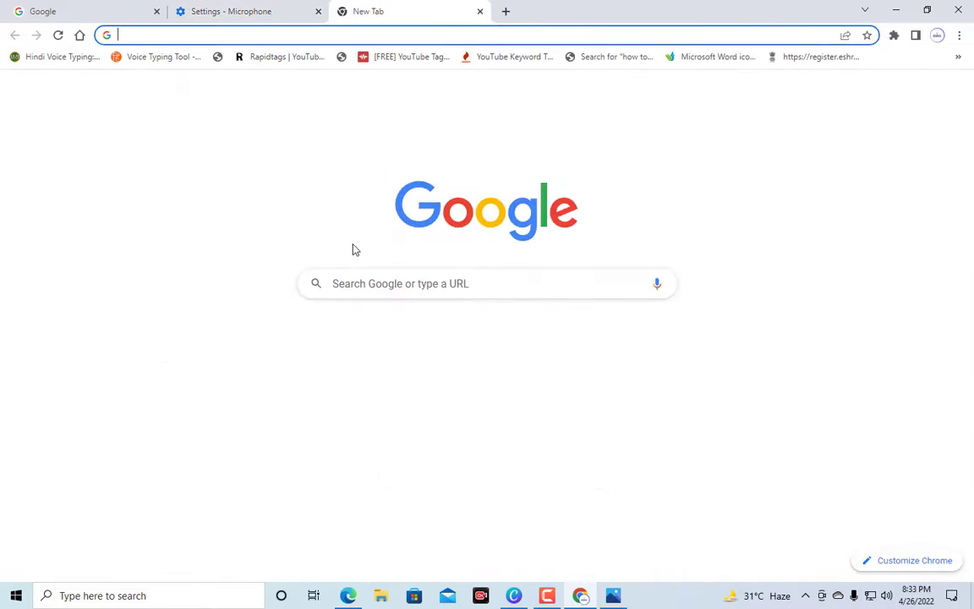
click(658, 285)
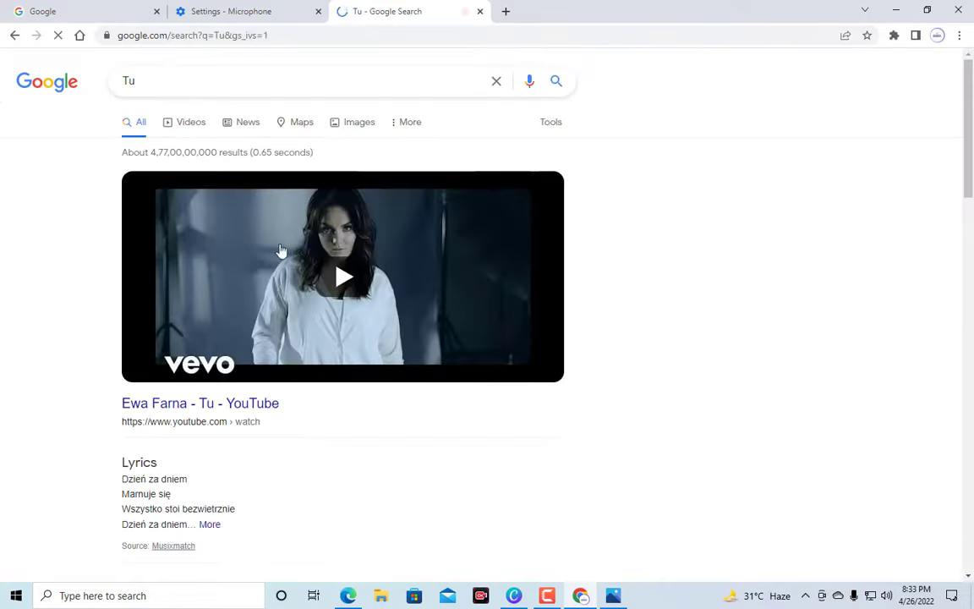
Step: Set the microphone behavior to "Sites can ask to use your microphone" and choose Default - Microphone (Realtek(R) Audio) as the device
click(243, 10)
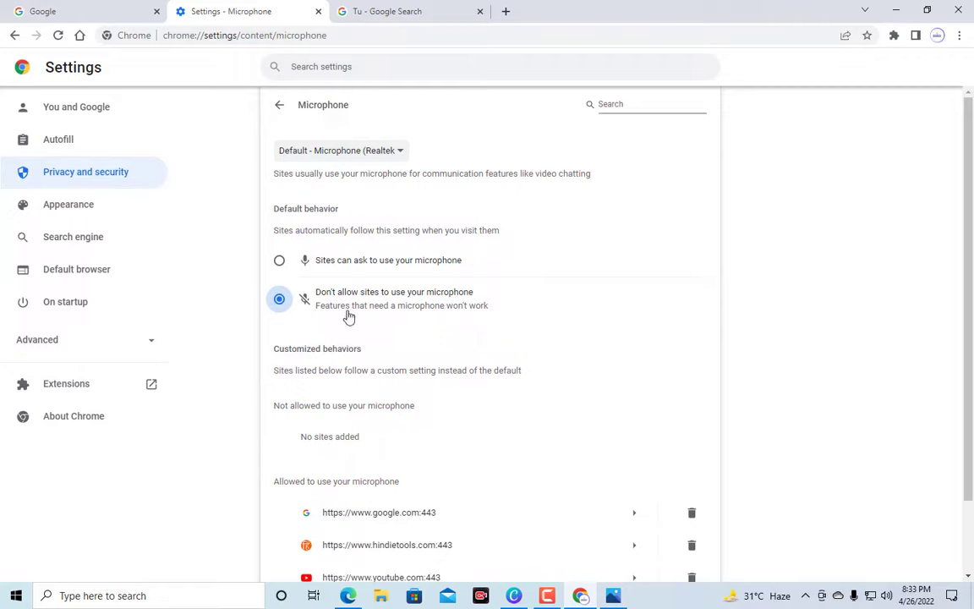
click(280, 262)
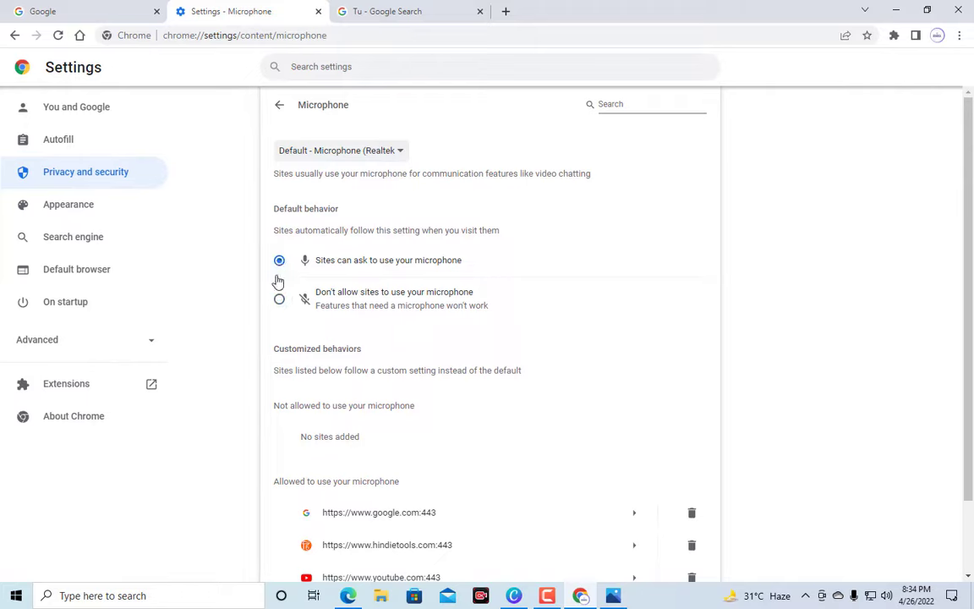
click(396, 152)
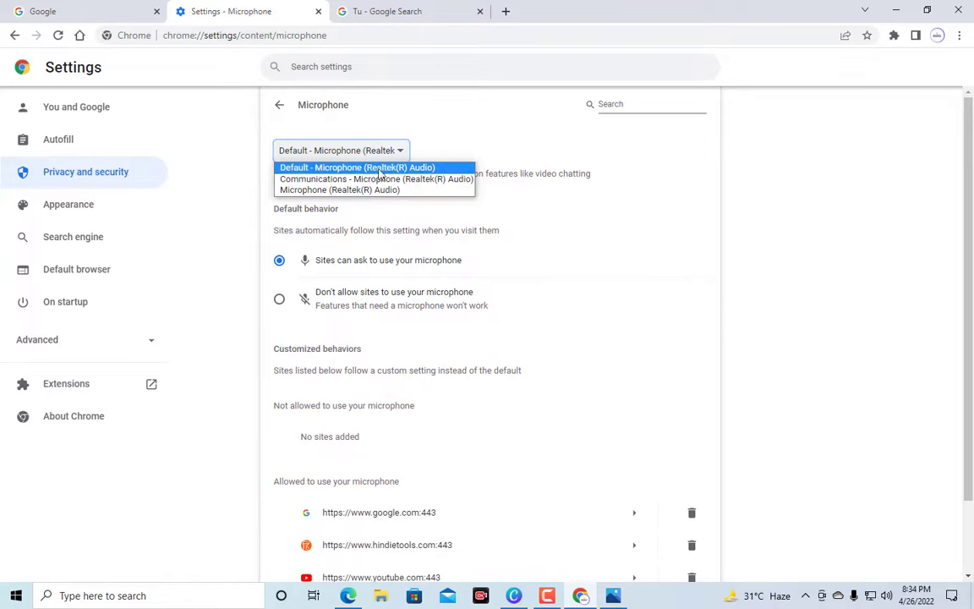
click(379, 170)
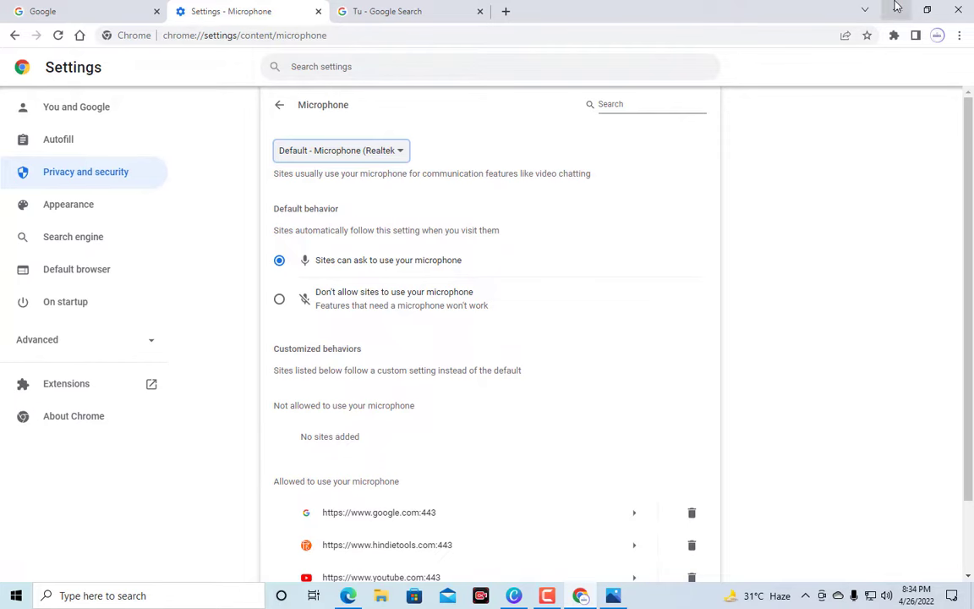
Step: Minimize Chrome, search Windows for "con" and open Control Panel
click(895, 6)
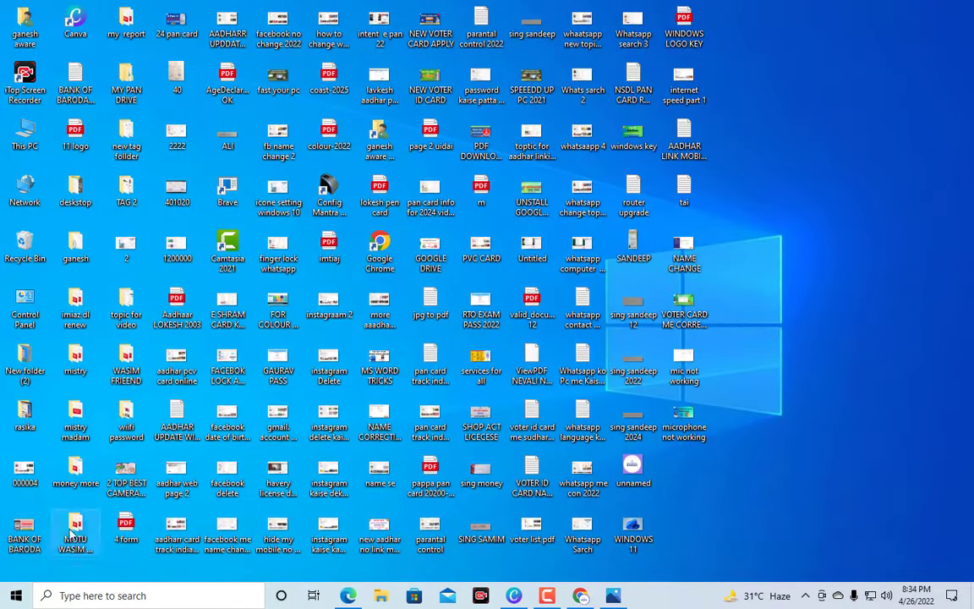
click(17, 598)
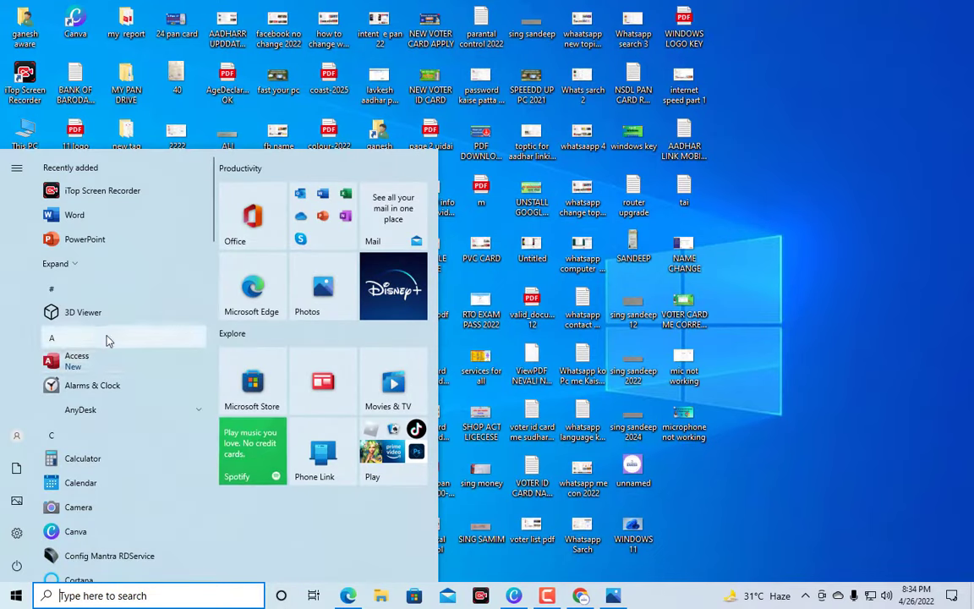
scroll(143, 534, down, 3)
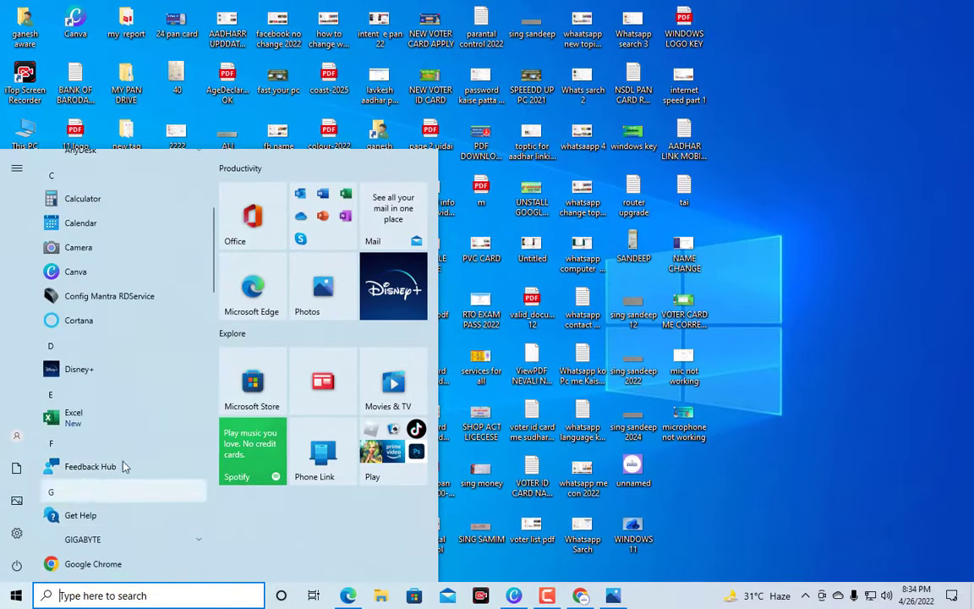
scroll(127, 393, down, 2)
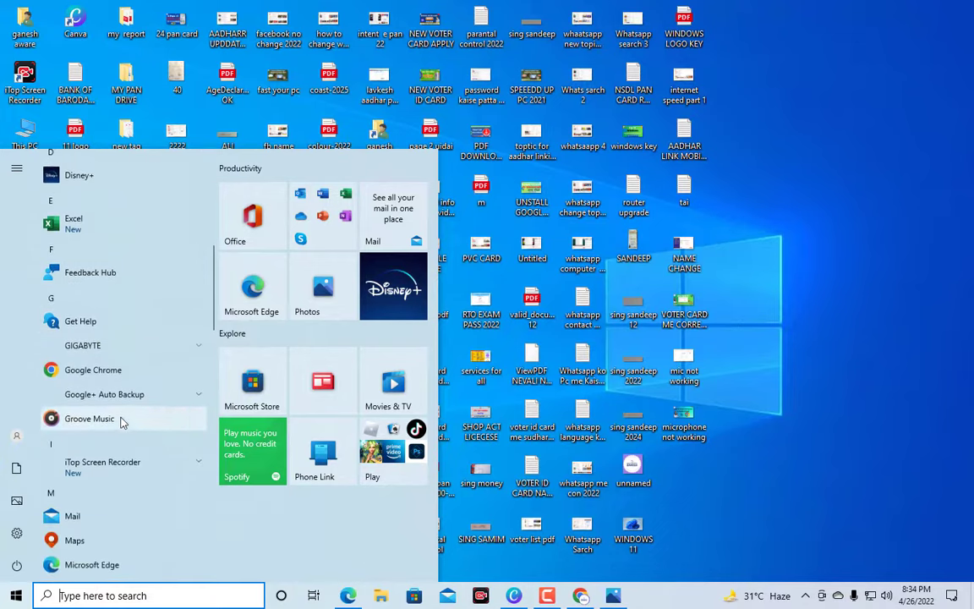
scroll(121, 421, down, 3)
click(90, 596)
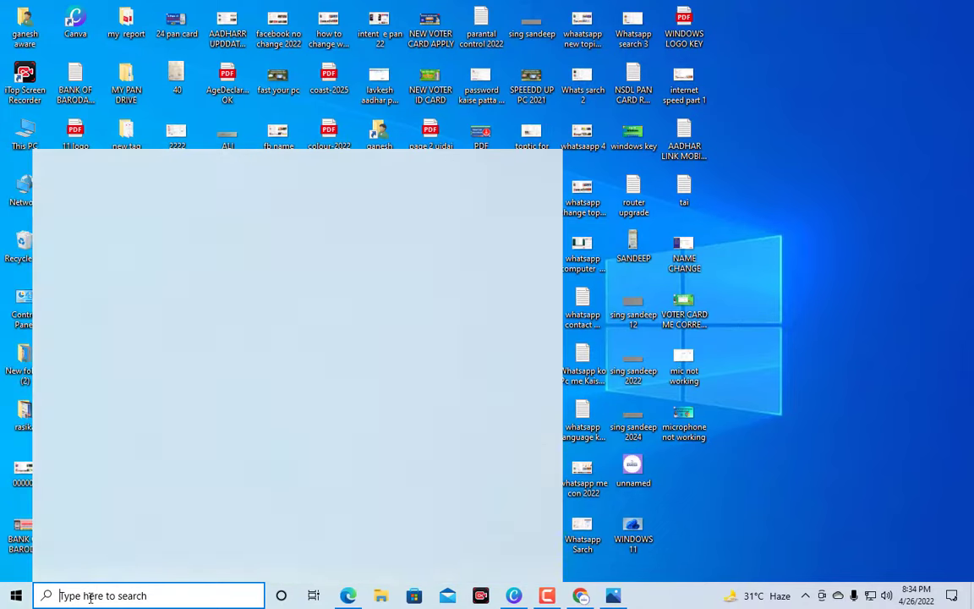
text(con)
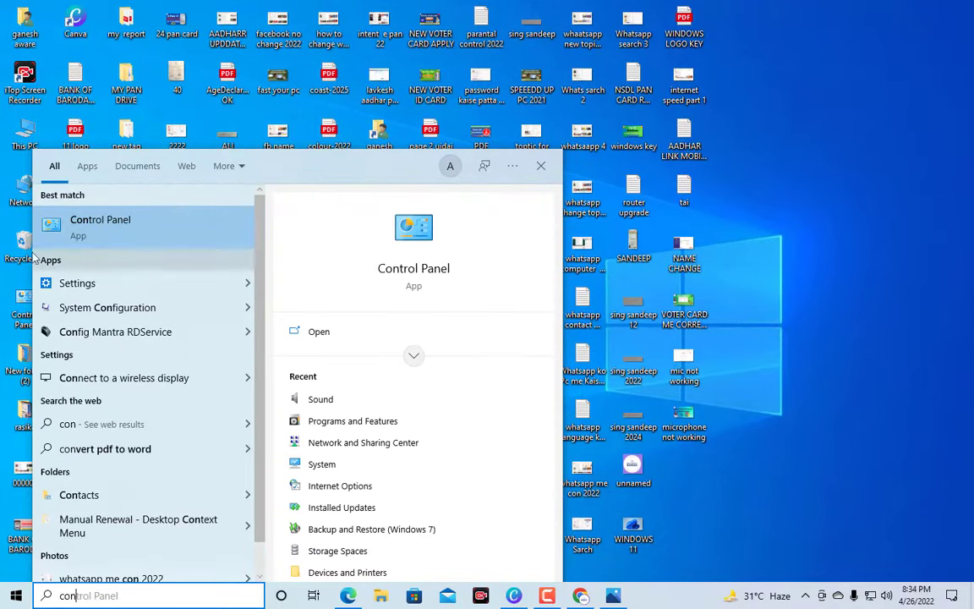
click(127, 228)
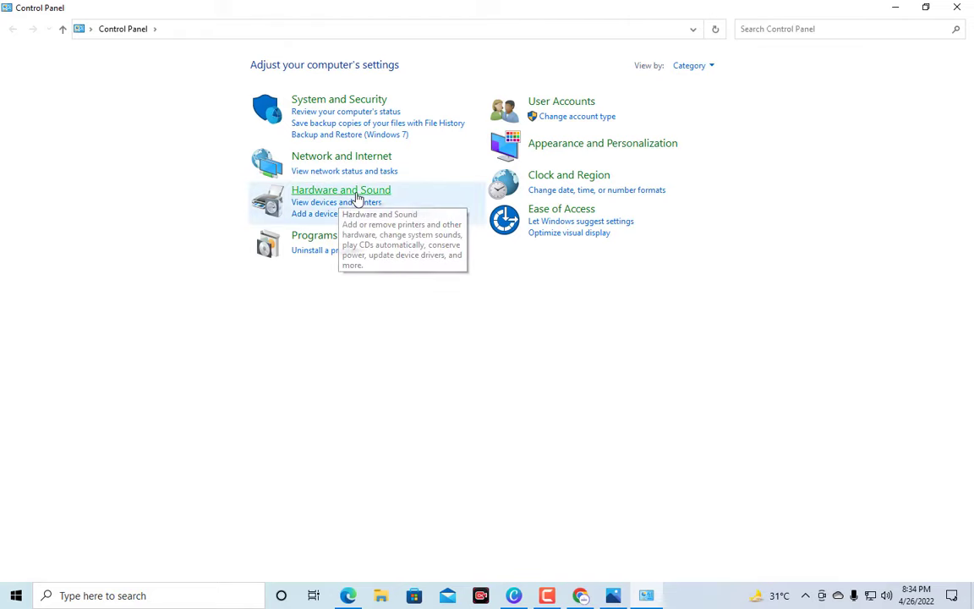
Step: Open the properties of the Realtek(R) Audio Microphone from the recording devices in the Hardware and Sound settings
click(357, 194)
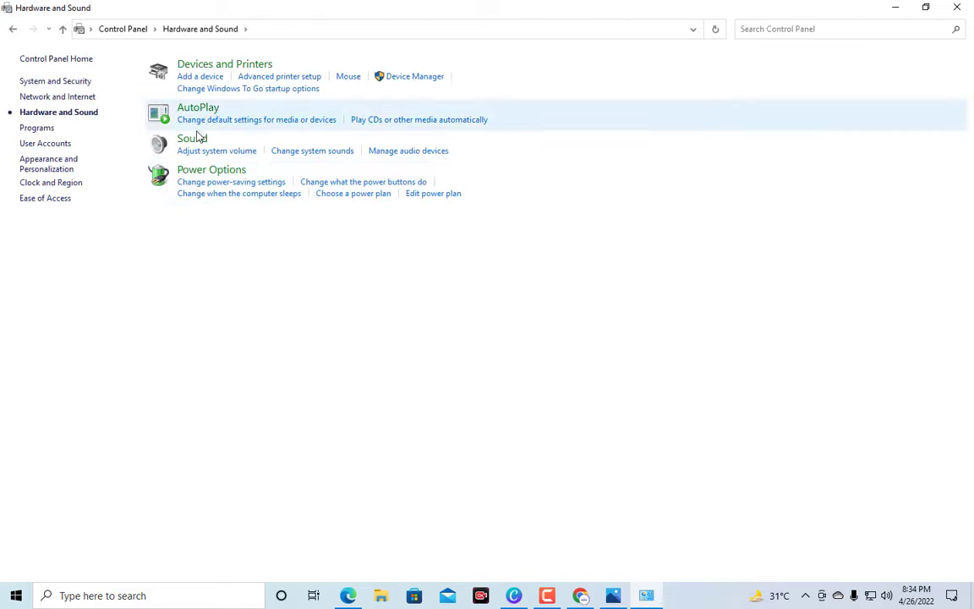
click(191, 142)
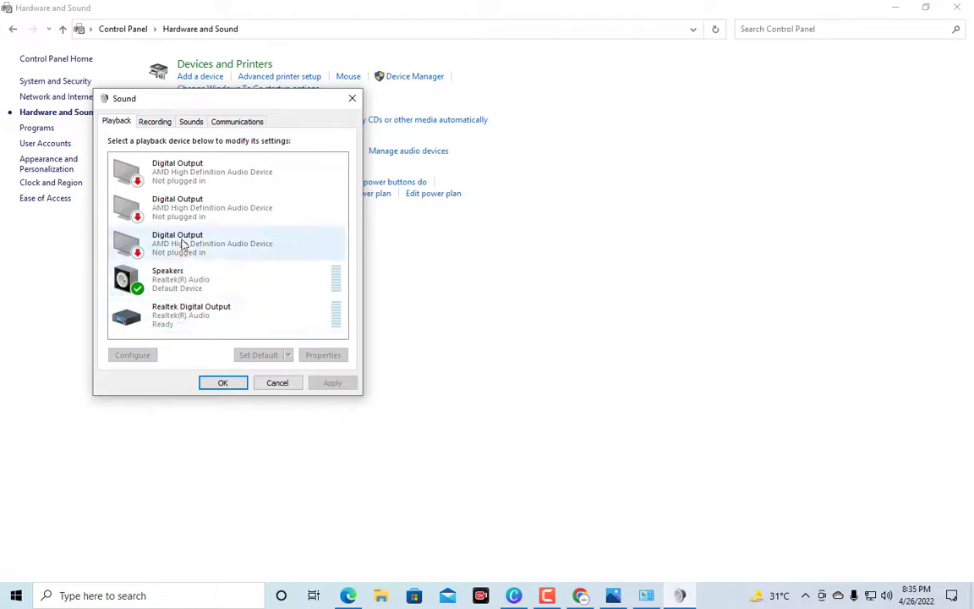
click(165, 125)
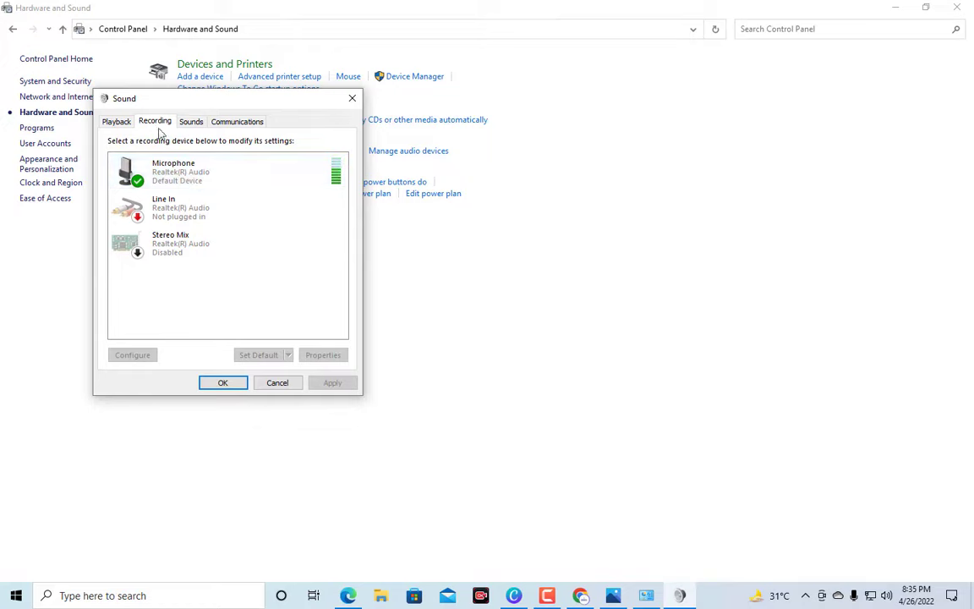
right_click(196, 171)
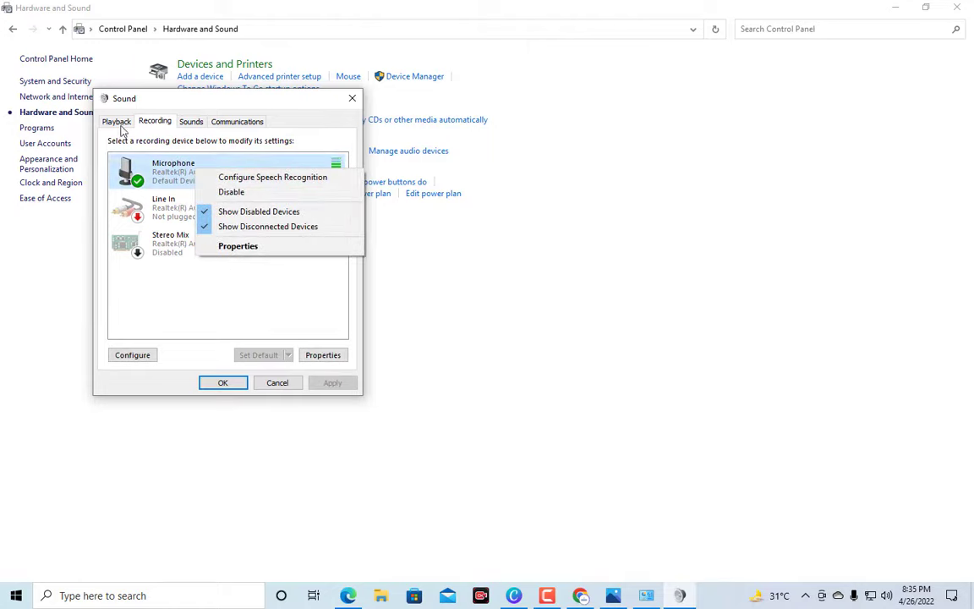
click(262, 250)
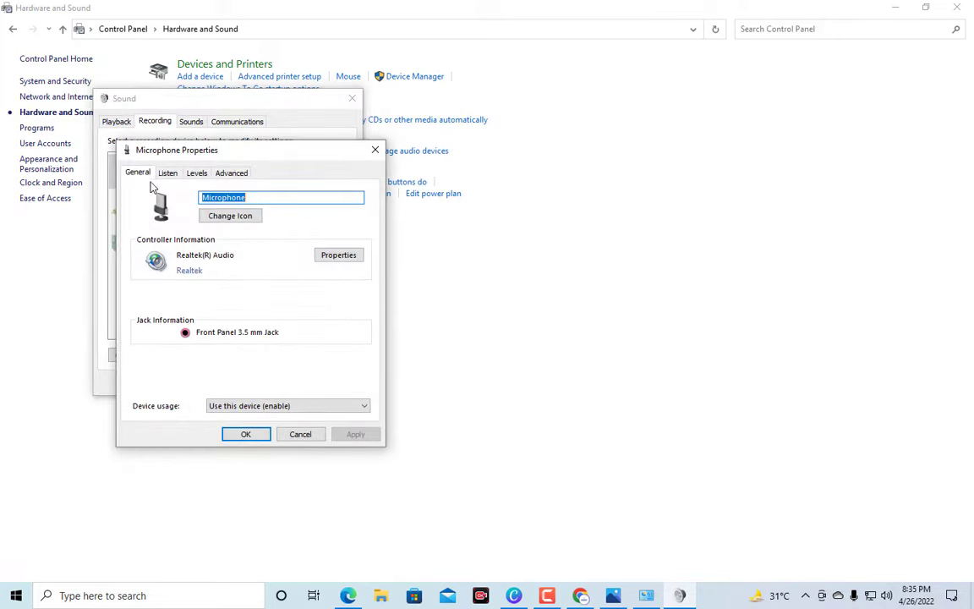
Step: Examine the microphone's Listen, Levels and Advanced settings, then return to its General settings
click(169, 176)
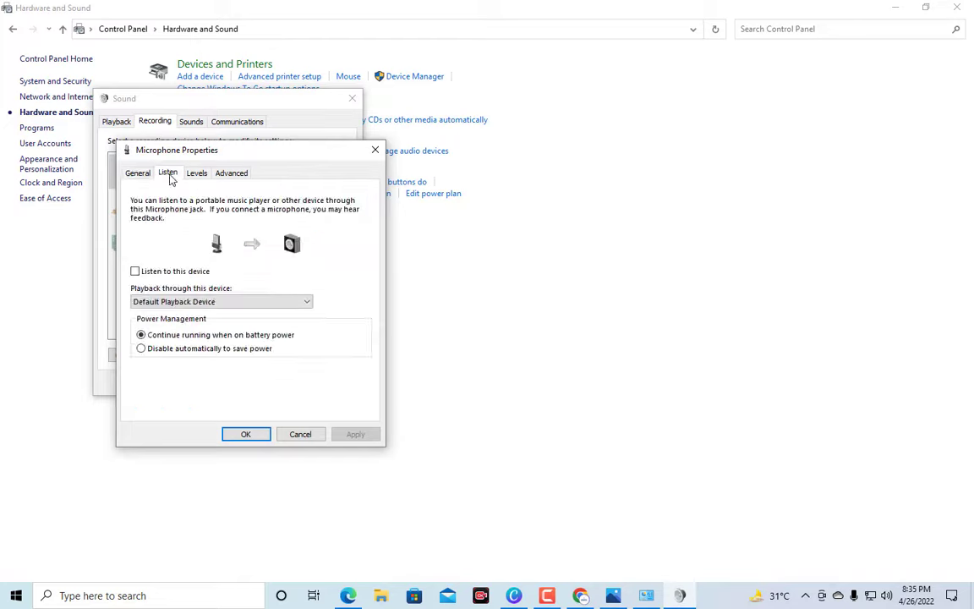
click(194, 175)
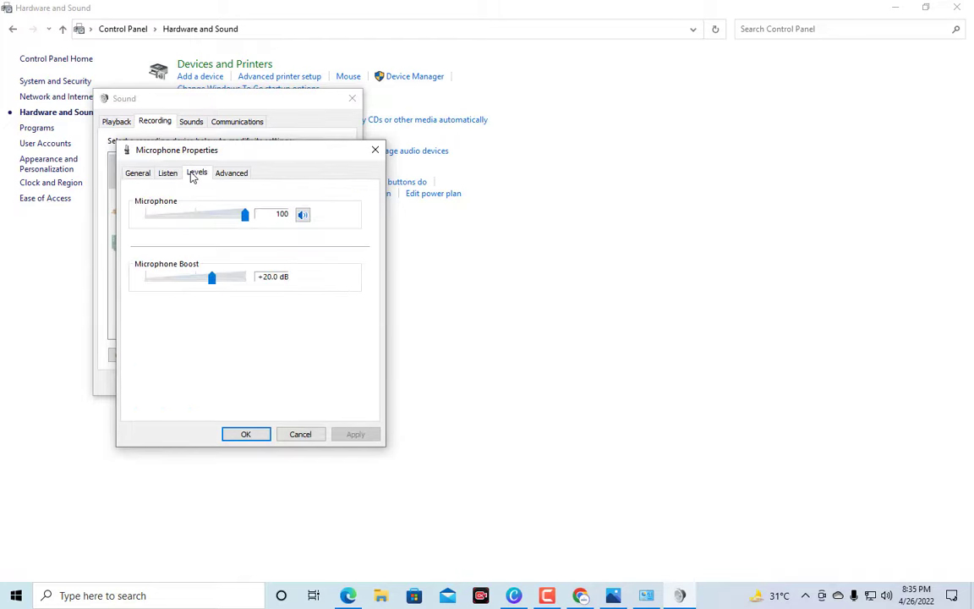
click(231, 174)
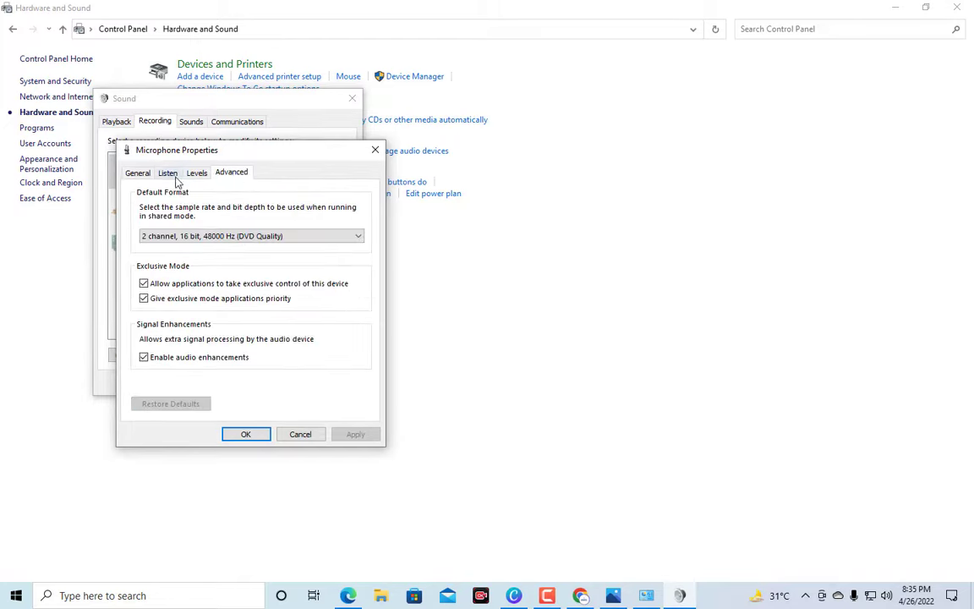
click(140, 175)
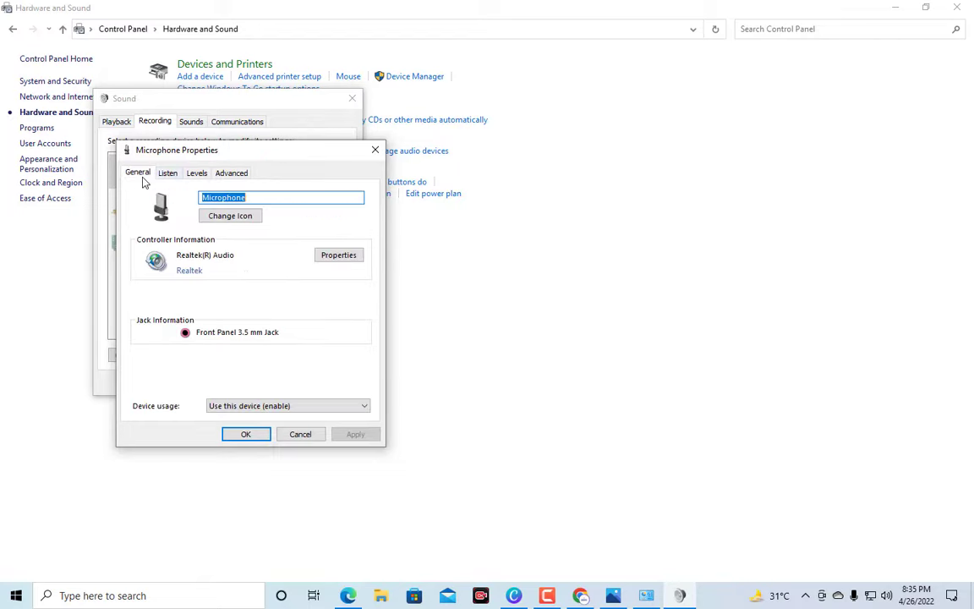
Step: Check the Realtek(R) Audio controller's device status and driver information, then close its properties
click(339, 255)
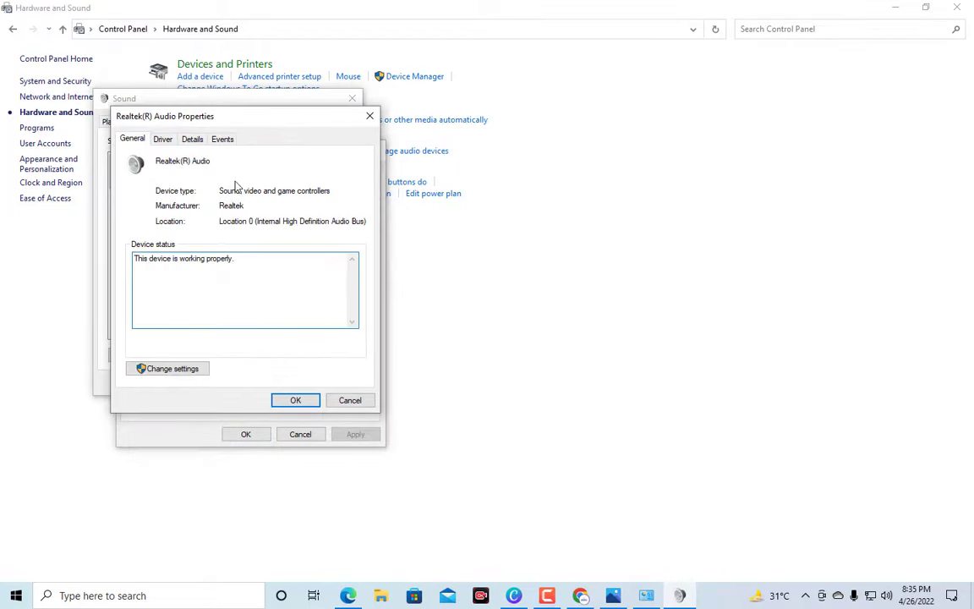
click(161, 141)
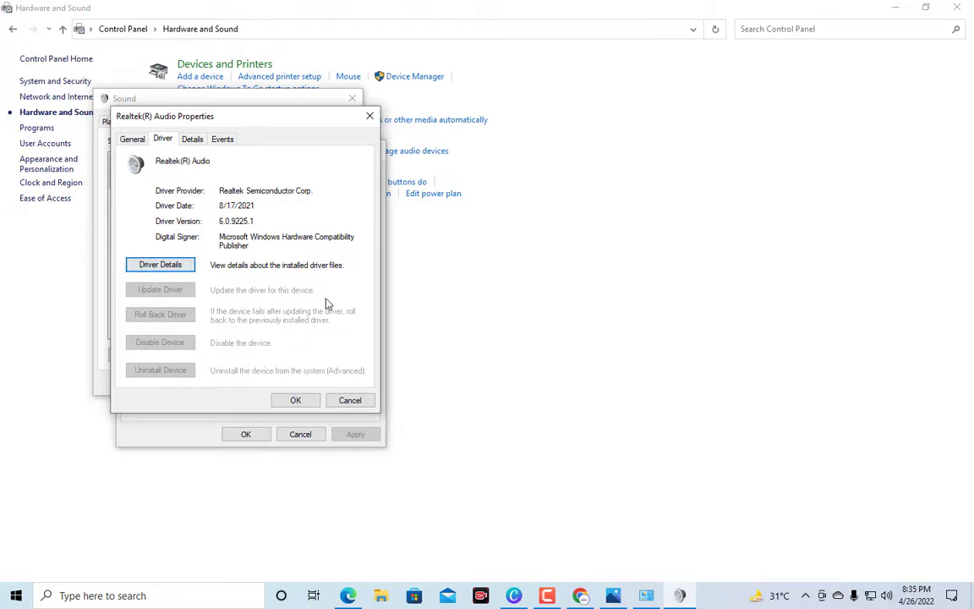
click(293, 402)
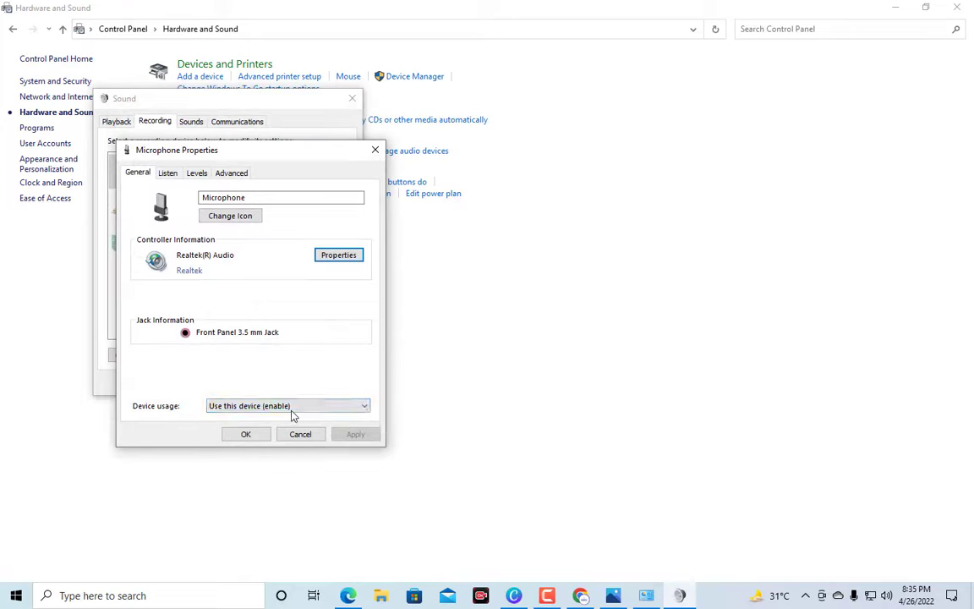
Step: Check the microphone's device usage options and keep "Use this device (enable)"
click(330, 408)
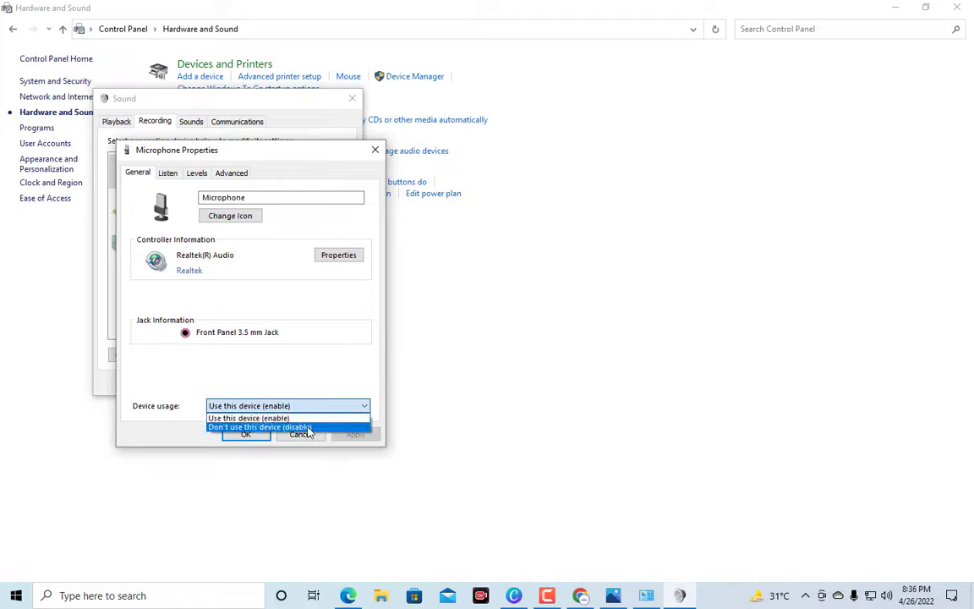
click(311, 408)
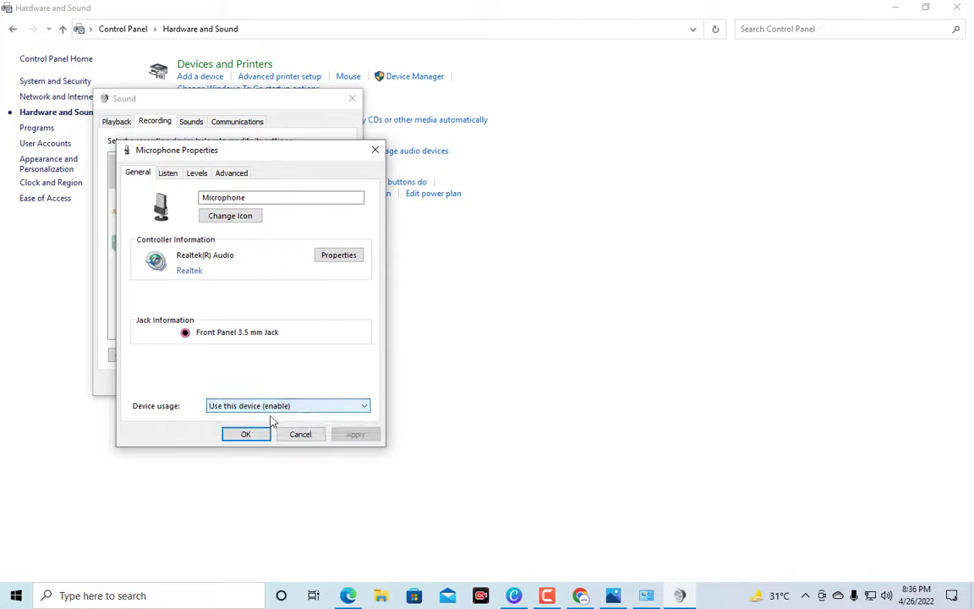